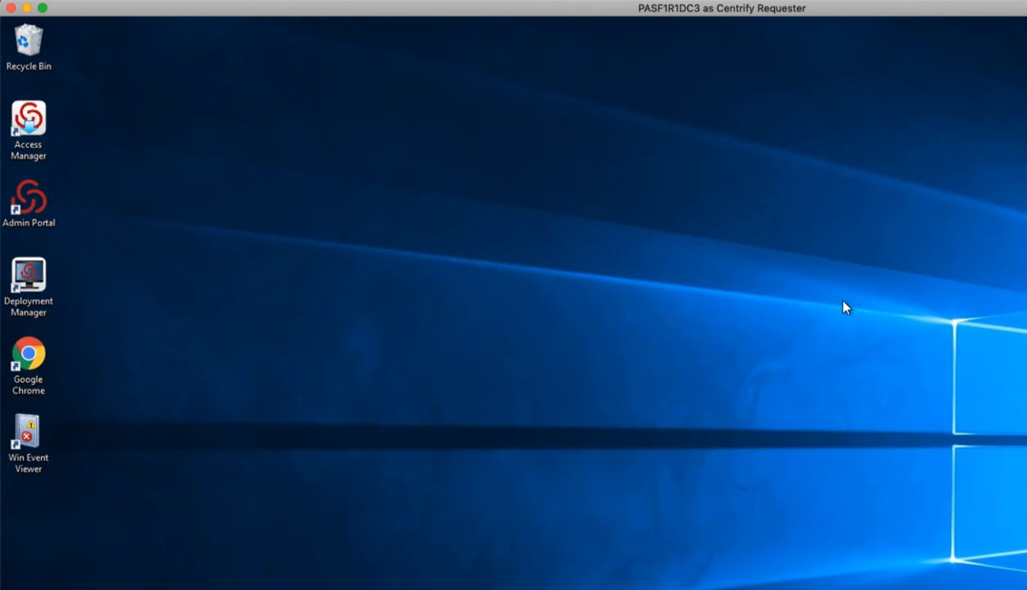
# - Try to launch Win Event Viewer from the desktop, first normally and again using Run with Privilege
pyautogui.click(30, 438)
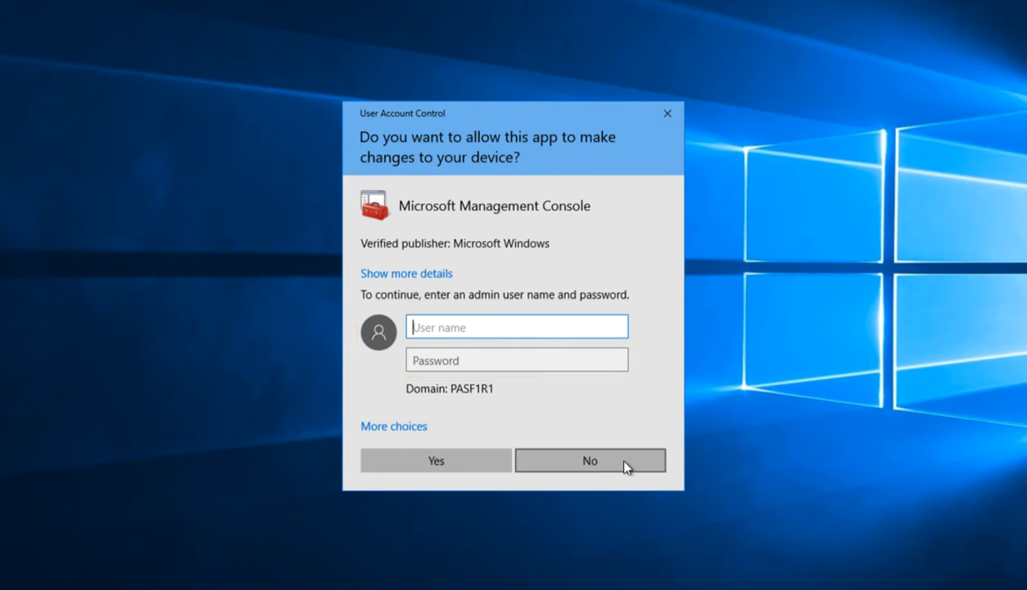
pyautogui.click(623, 461)
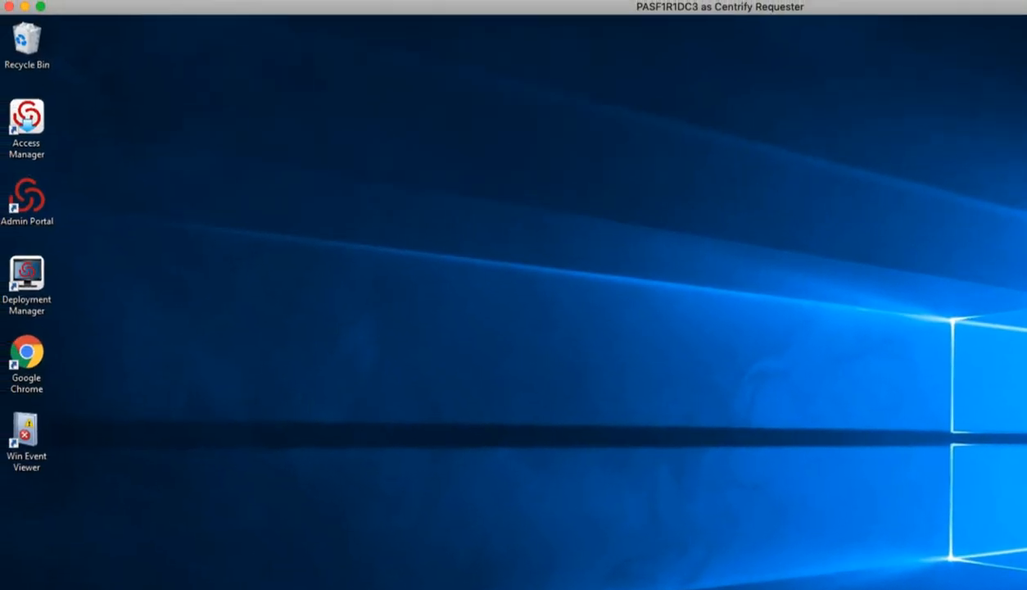
pyautogui.rightClick(39, 430)
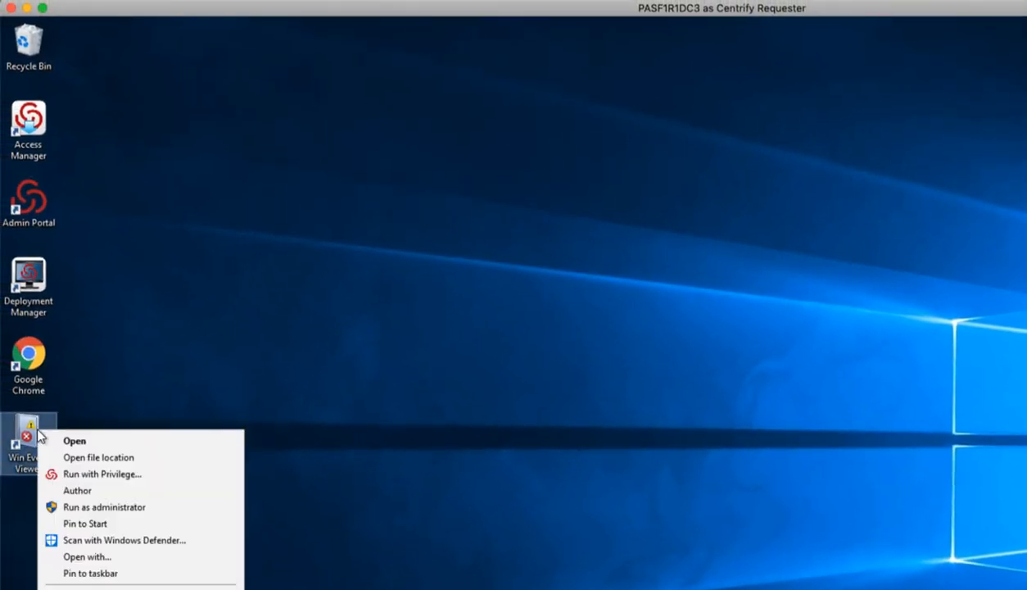
pyautogui.click(192, 475)
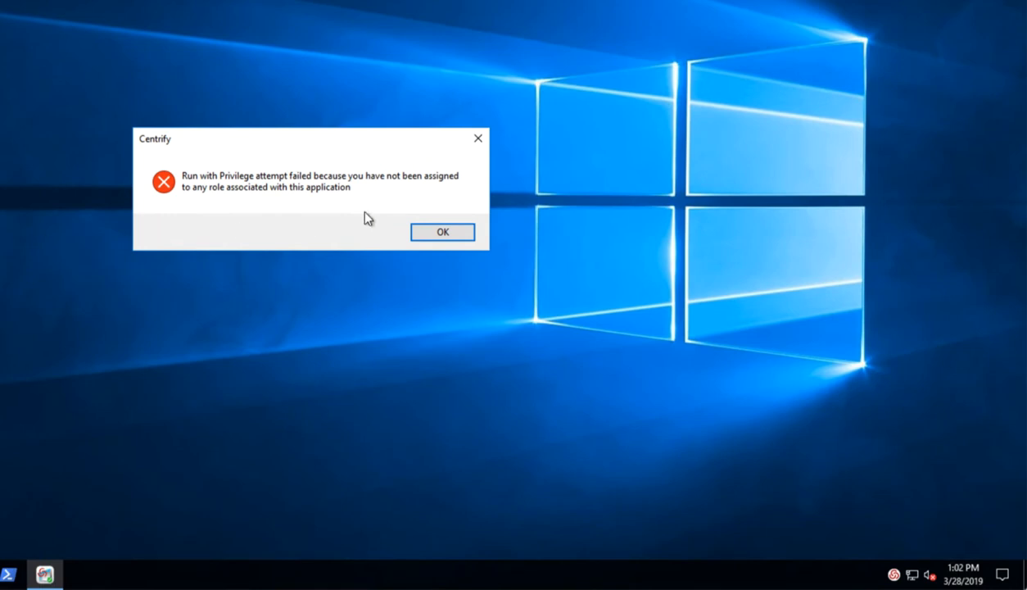
pyautogui.click(456, 233)
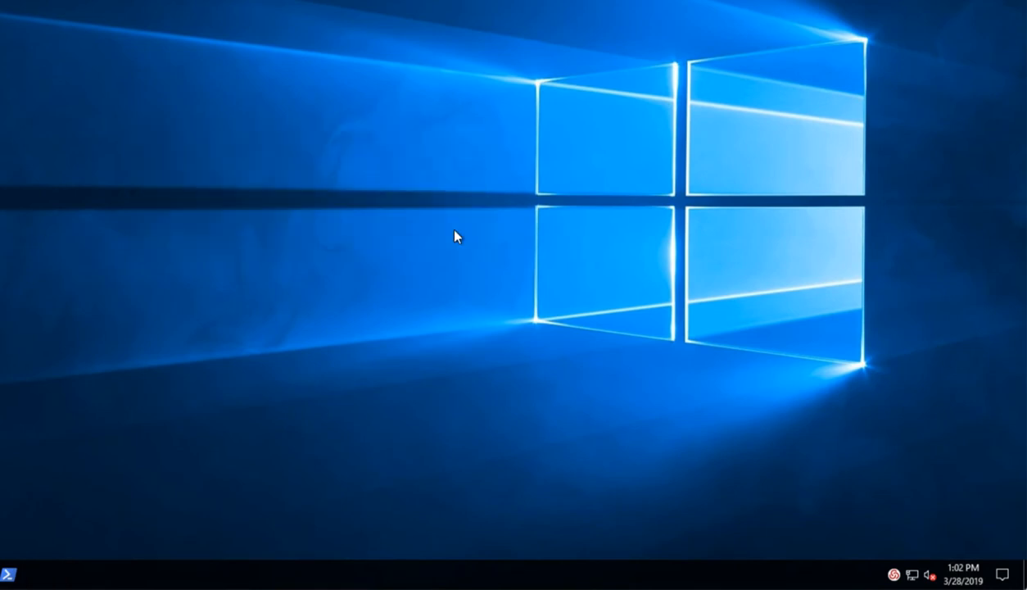
# - Open the Centrify Authorization Center and view the account's effective roles
pyautogui.rightClick(893, 574)
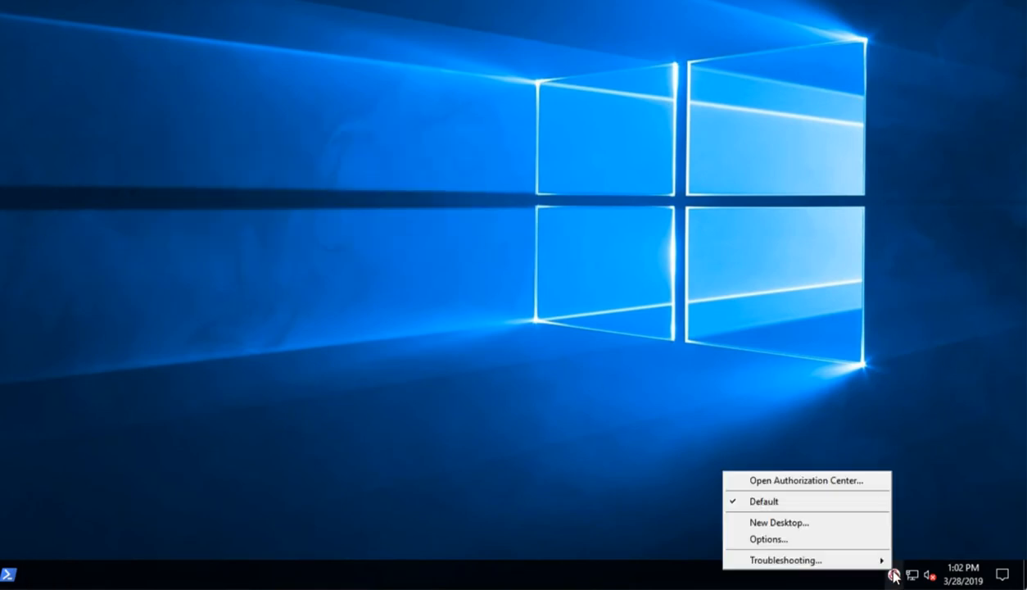
pyautogui.click(809, 482)
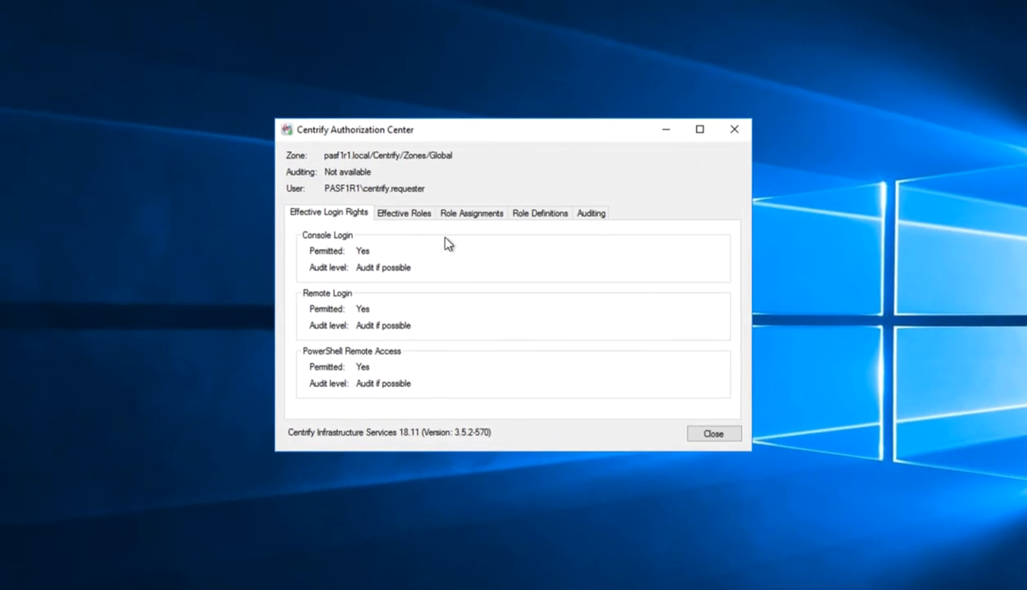
pyautogui.click(427, 218)
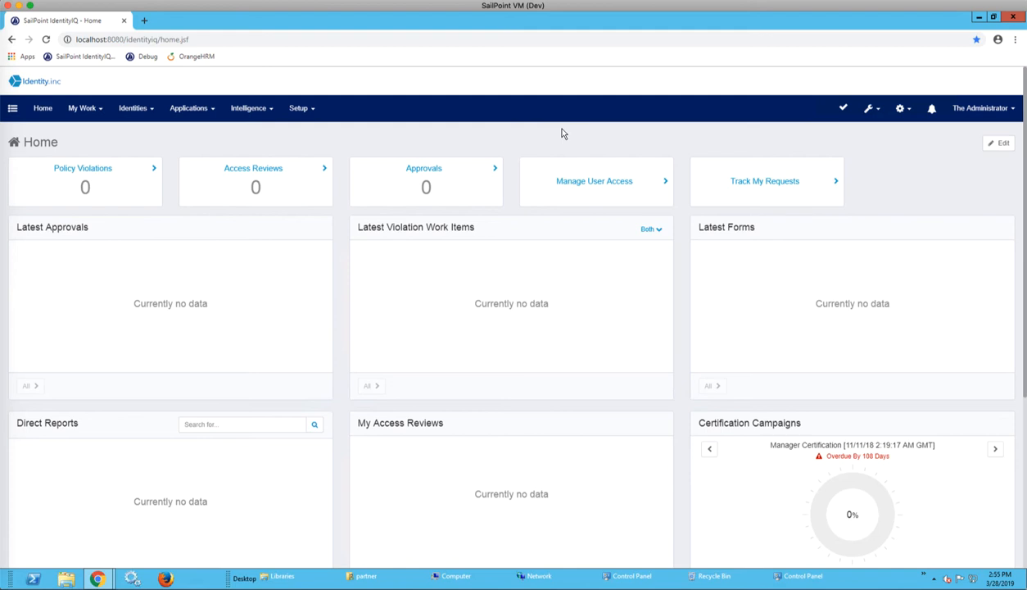
# - Start a Manage User Access request in SailPoint IdentityIQ, search for "Centrify" and select the Centrify Requester account
pyautogui.click(645, 180)
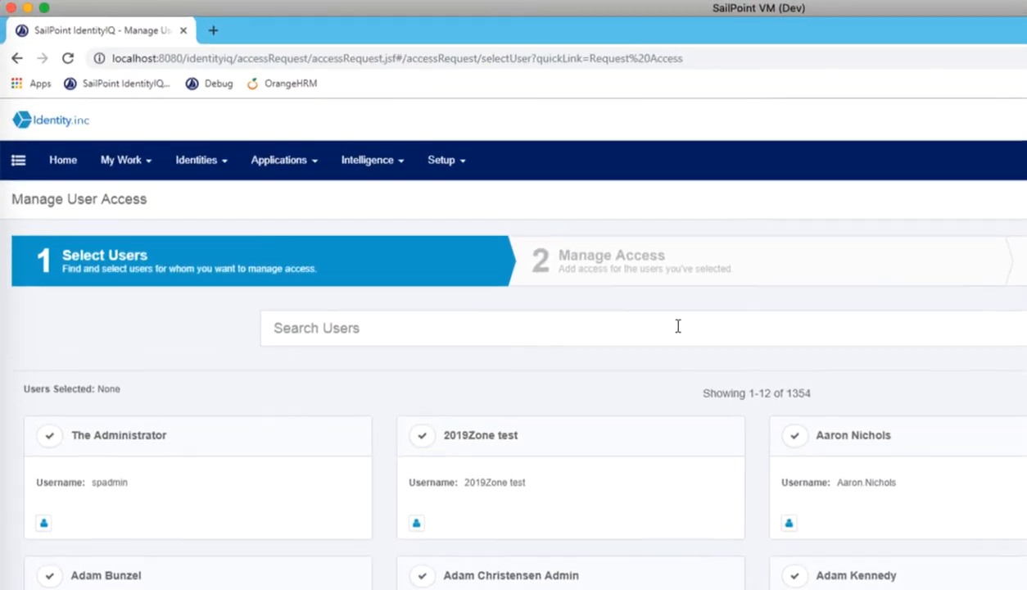
pyautogui.click(678, 326)
pyautogui.write('Centrify')
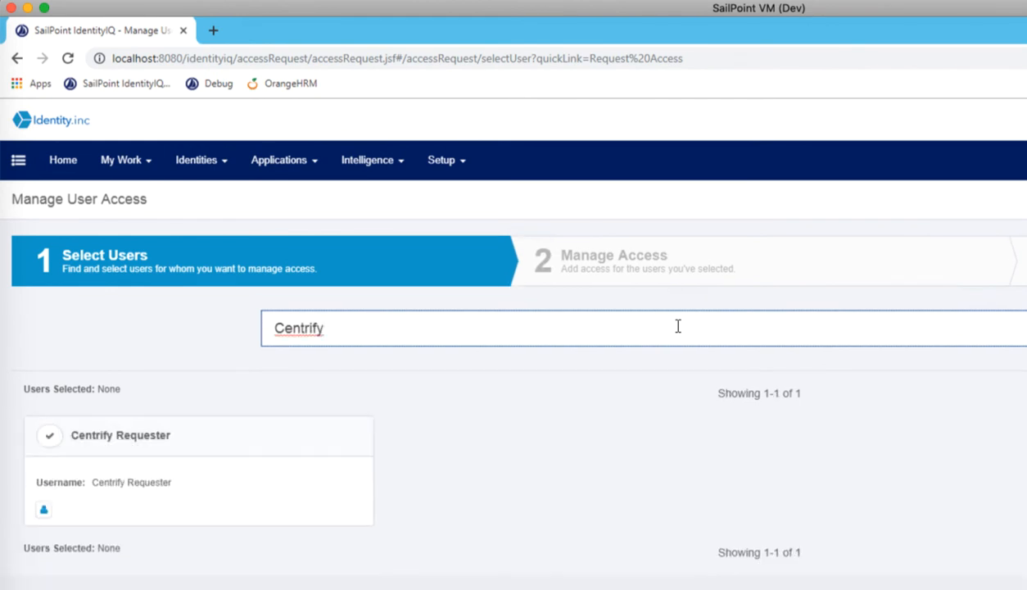
pyautogui.click(50, 441)
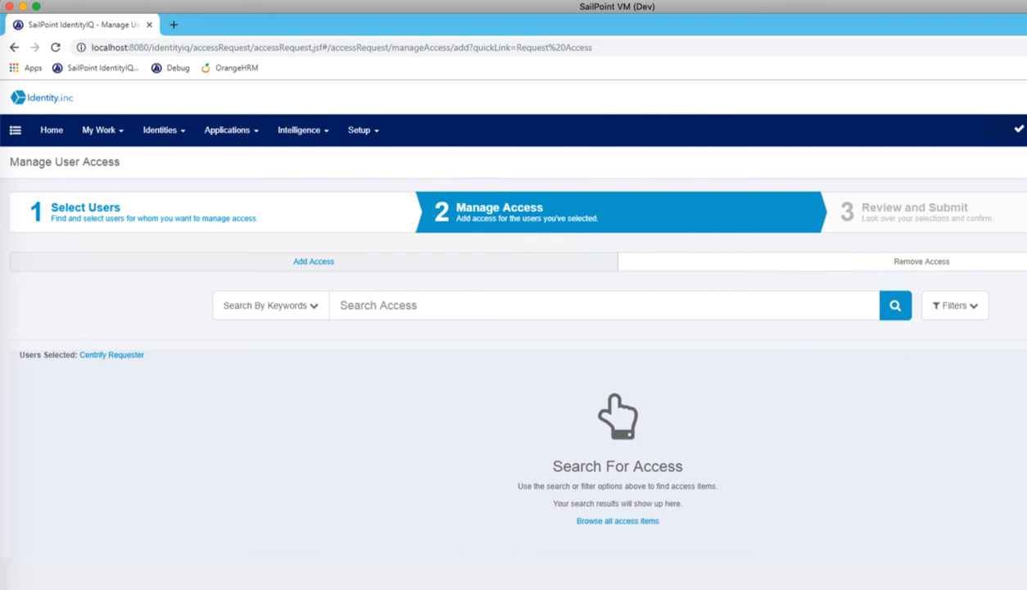
# - Filter the available access by entitlement application CentrifyFeb2019 and entitlement attribute ZoneRoleAsset
pyautogui.click(974, 309)
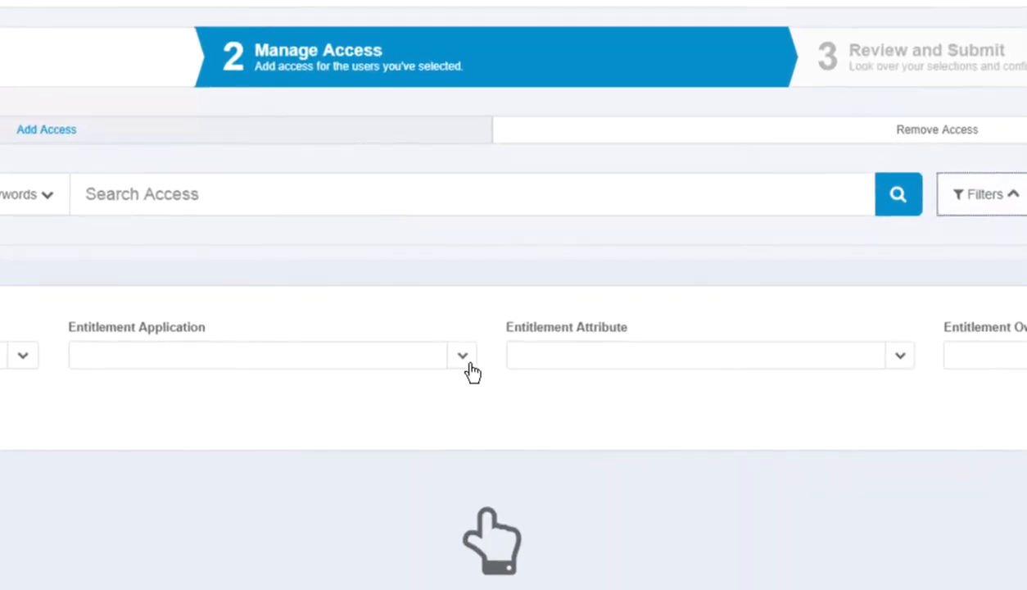
pyautogui.click(463, 365)
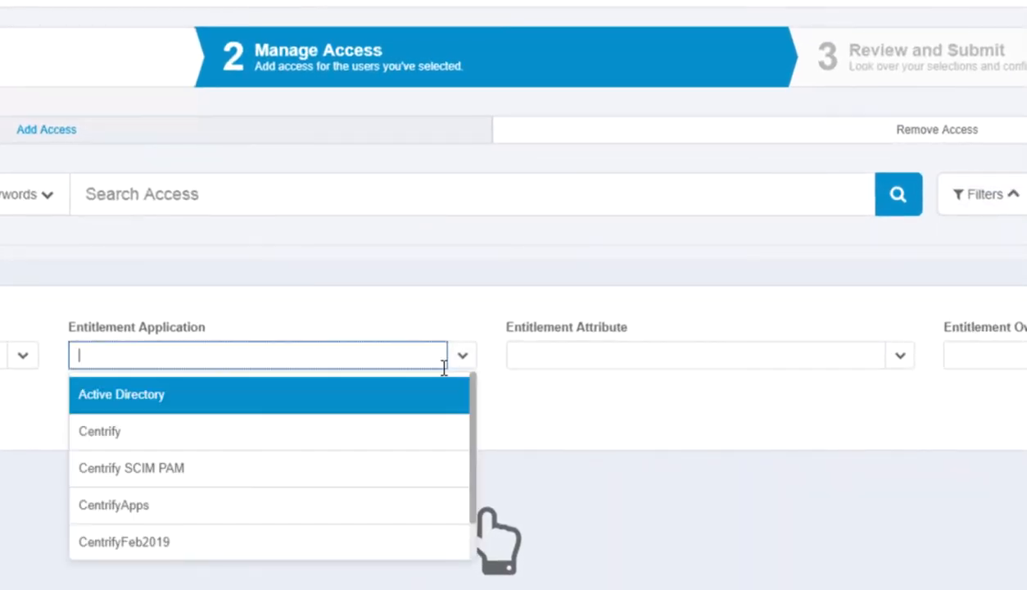
pyautogui.click(333, 546)
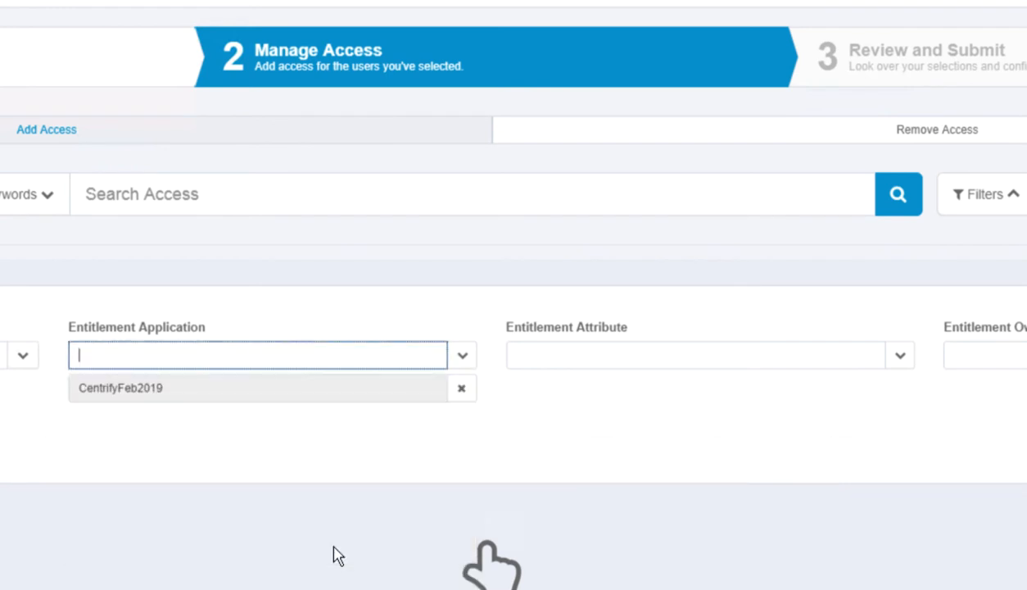
pyautogui.click(901, 360)
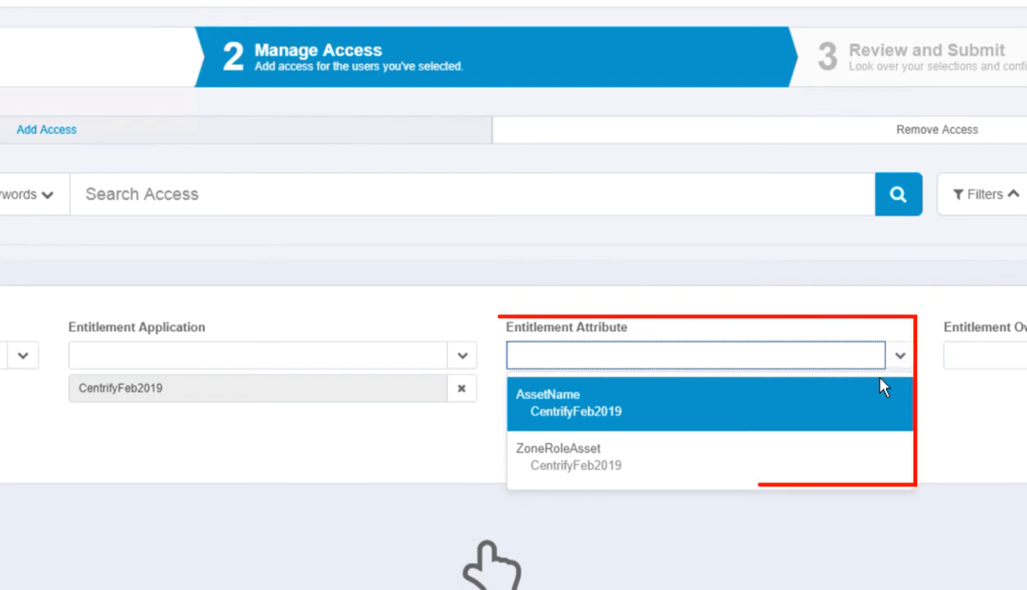
pyautogui.click(848, 463)
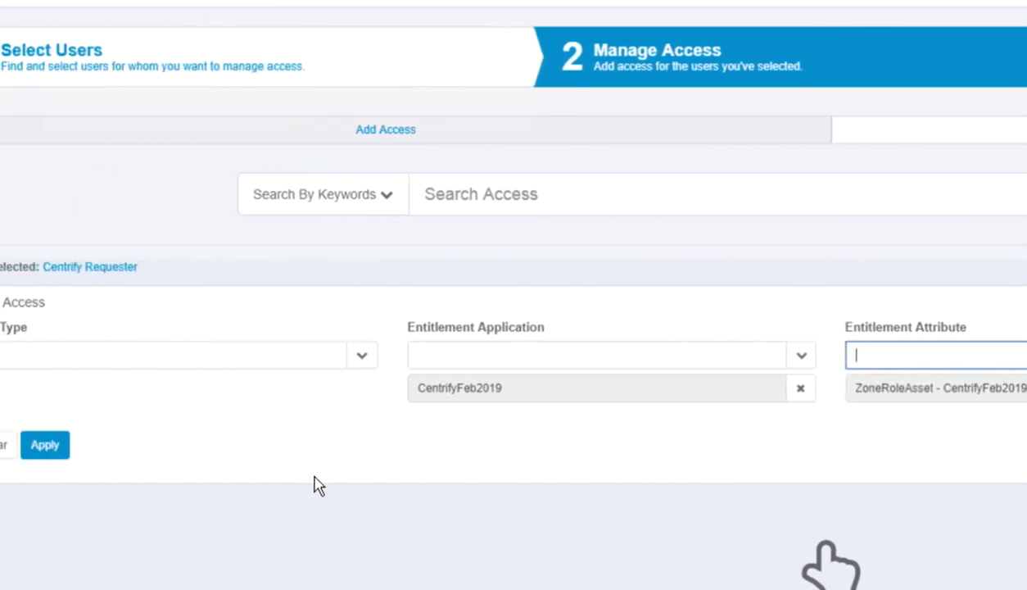
pyautogui.click(123, 452)
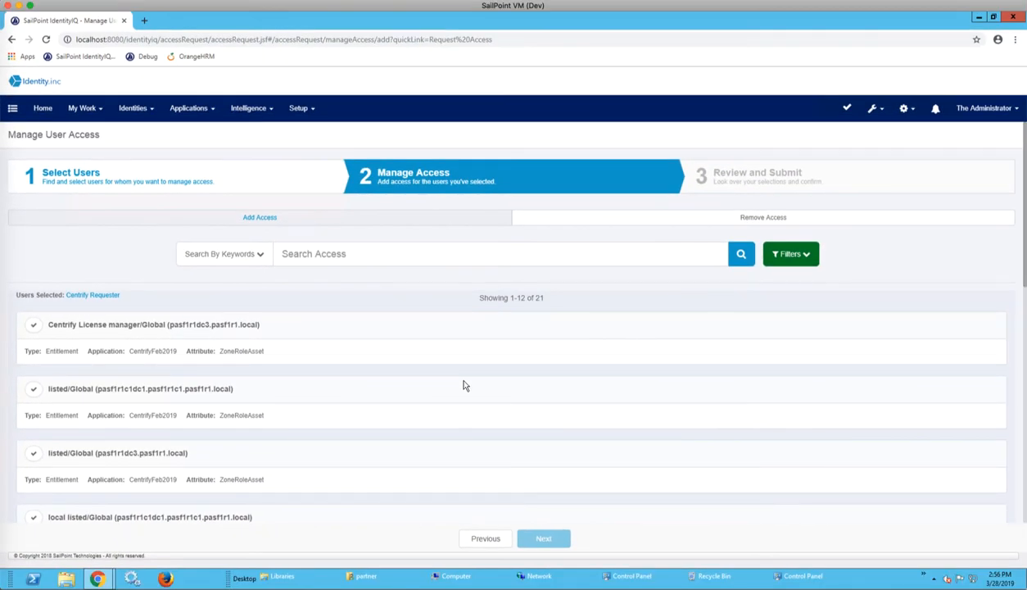
# - Select the Win Event Viewer as Admin/Global (pasf1r1dc3.pasf1r1.local) entitlement and proceed to Review and Submit
pyautogui.scroll(-5, 463, 385)
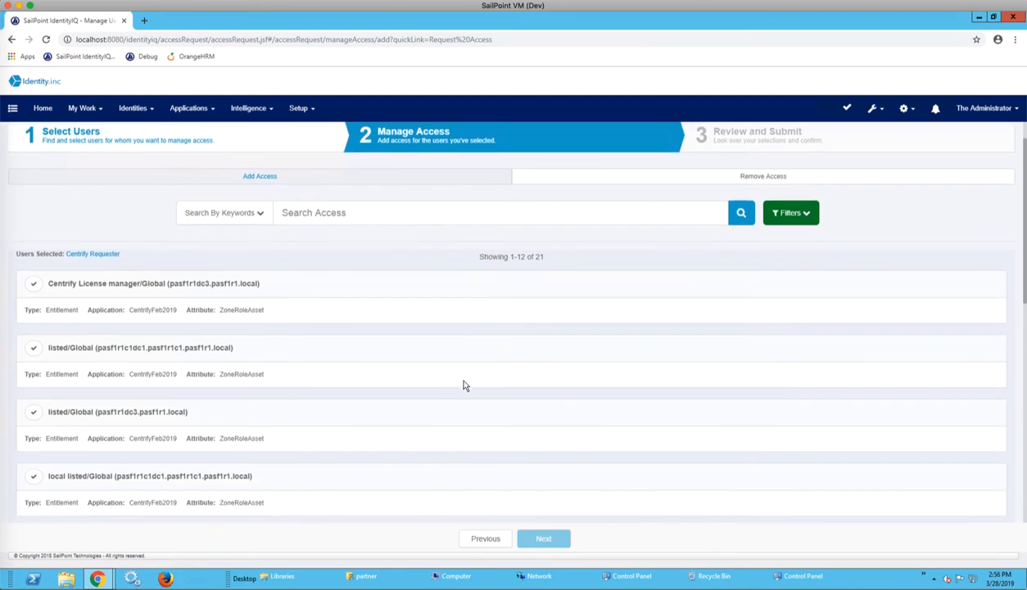
pyautogui.scroll(-4, 463, 385)
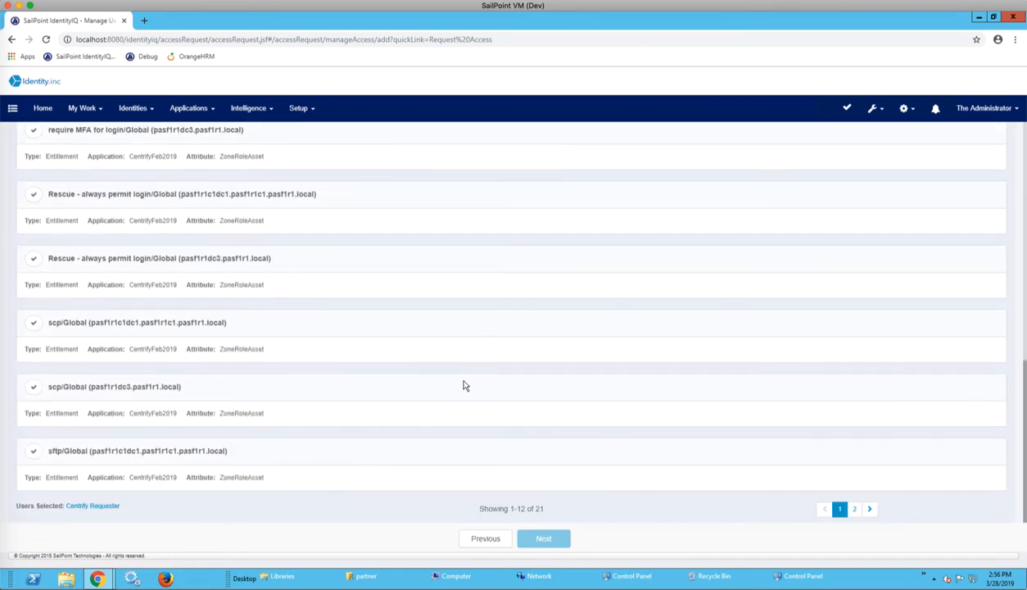
pyautogui.click(870, 510)
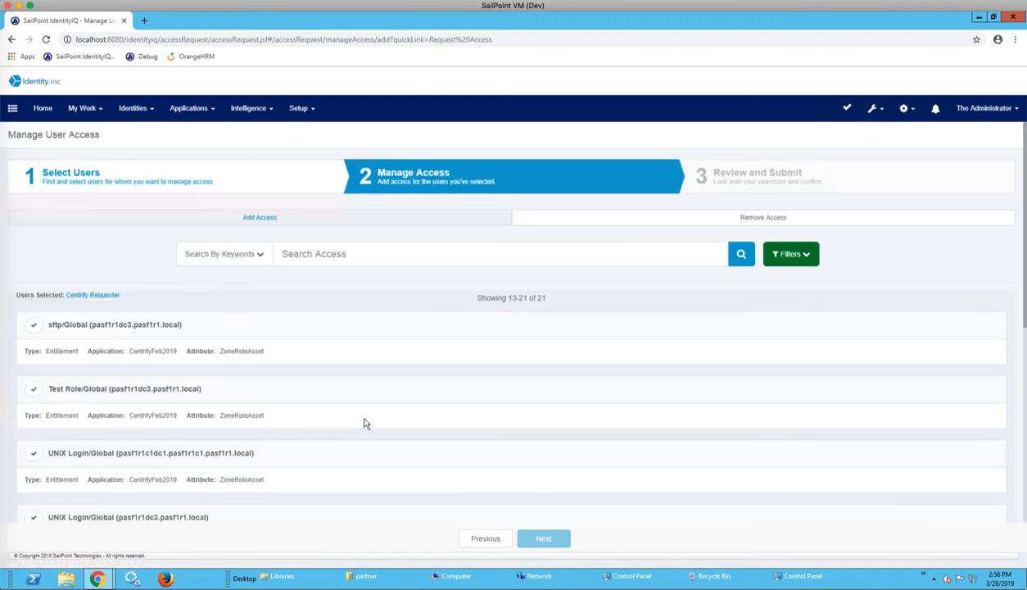
pyautogui.scroll(-4, 365, 422)
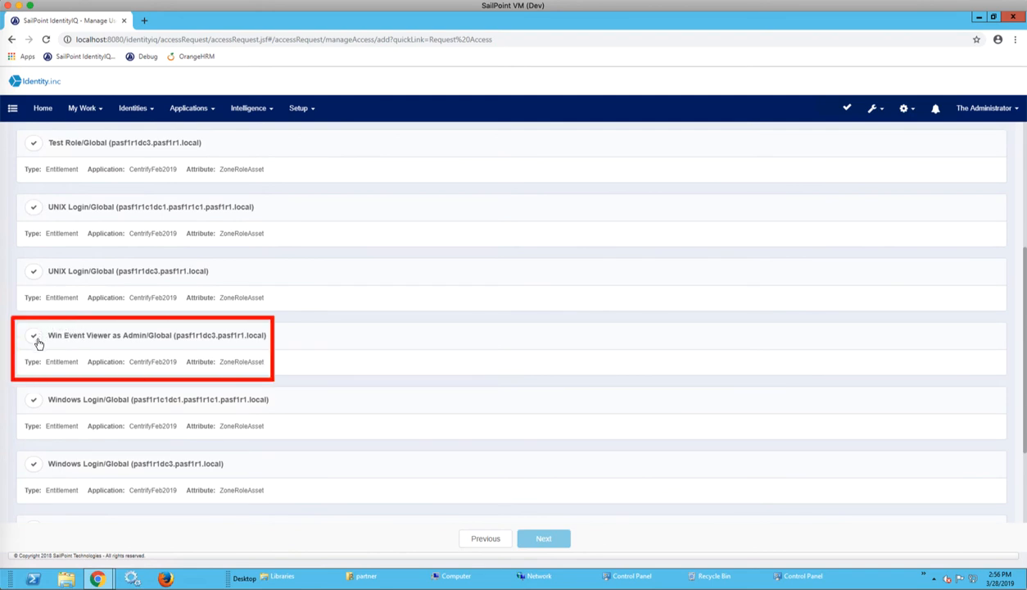
pyautogui.click(35, 337)
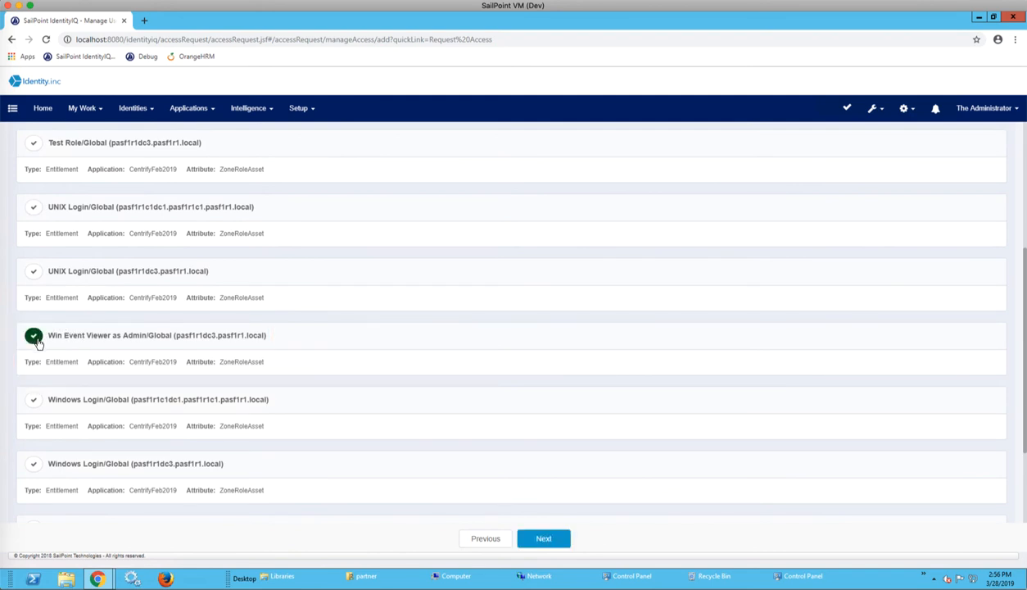
pyautogui.click(562, 540)
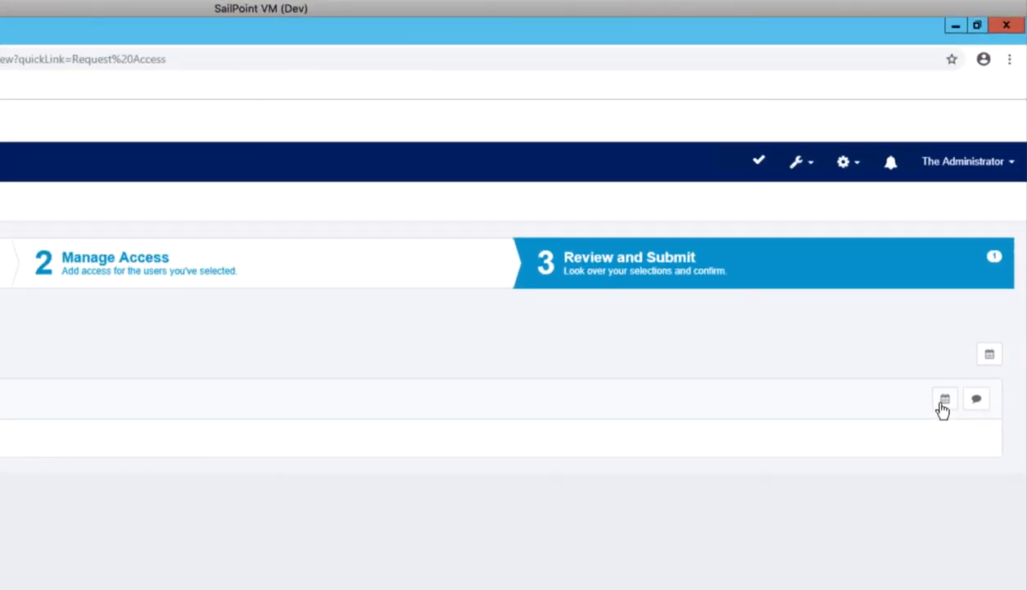
# - Set the entitlement's start date to 03/28/2019, choose an end date, and save the sunrise/sunset dates
pyautogui.click(943, 405)
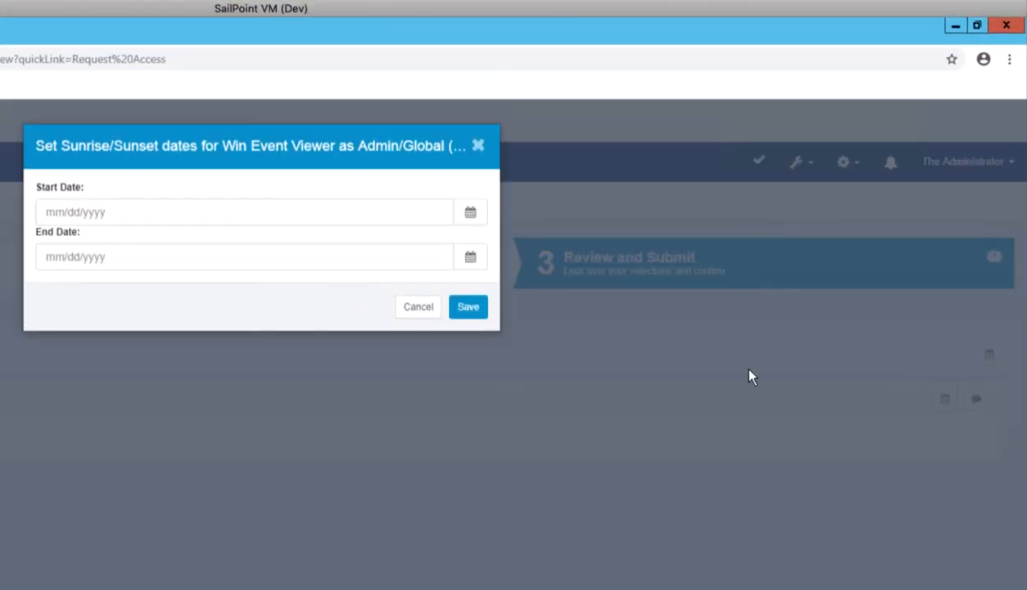
pyautogui.click(470, 214)
pyautogui.click(167, 384)
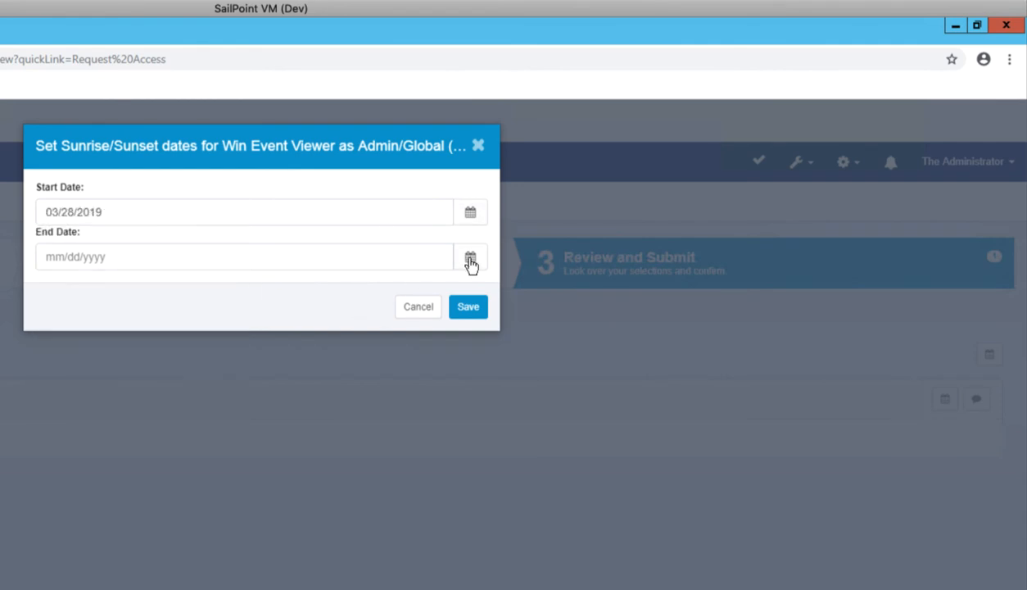
pyautogui.click(470, 257)
pyautogui.click(197, 427)
pyautogui.click(467, 306)
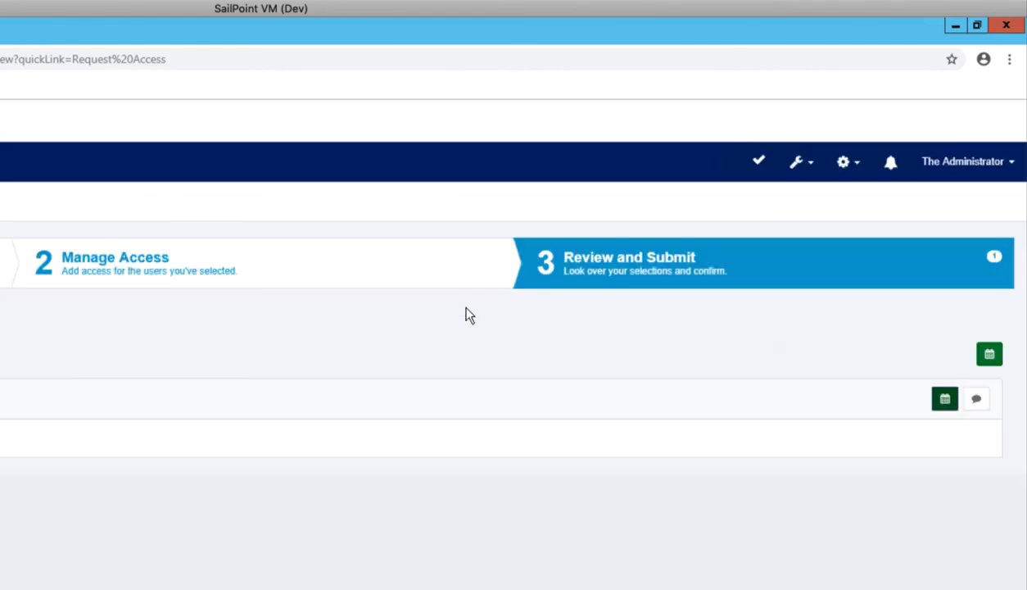
# - Save the entitlement comment "I approve my team member, Centrify Requester, getting access to the Event Viewer on PASF1R1DC3 for 24 hours"
pyautogui.click(975, 404)
pyautogui.write('I appr')
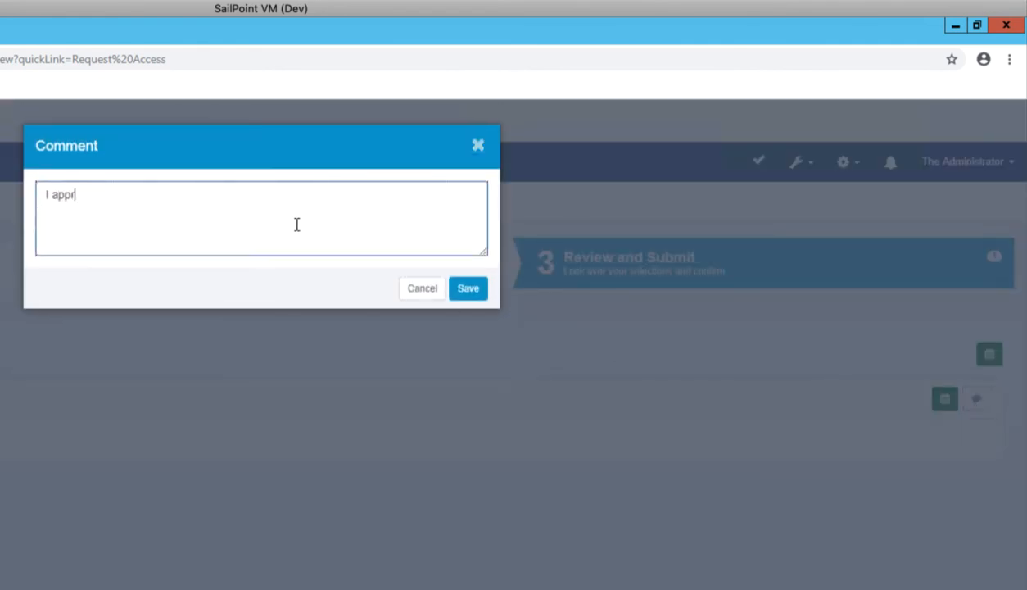
pyautogui.write('ove my team member, Centrify Requester, getting access to the Event Viewer on PASF1R1DC3 for 24 hours')
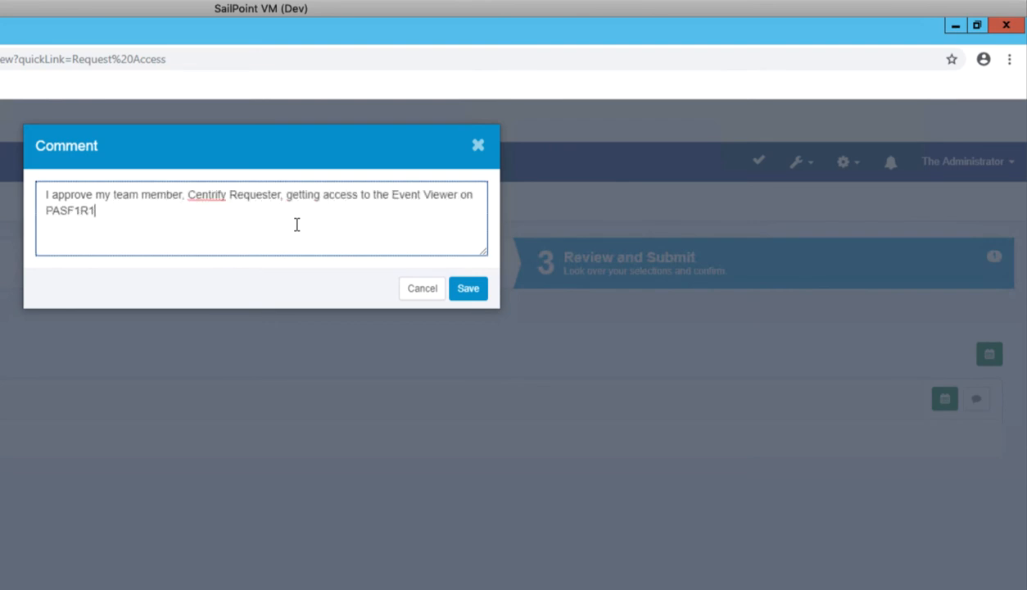
pyautogui.click(467, 289)
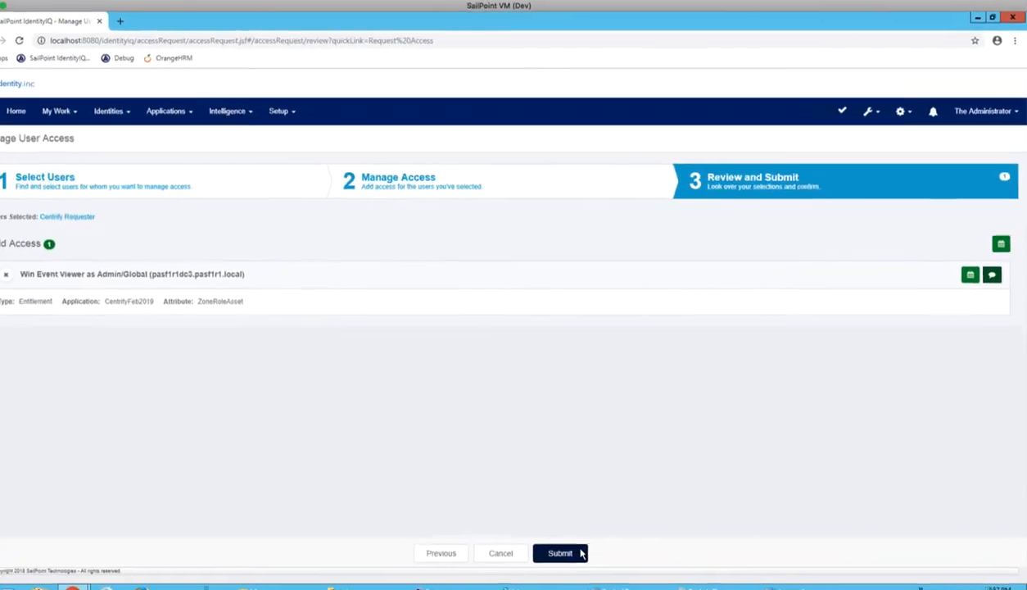
# - Submit the access request and open the request tracking page
pyautogui.click(591, 538)
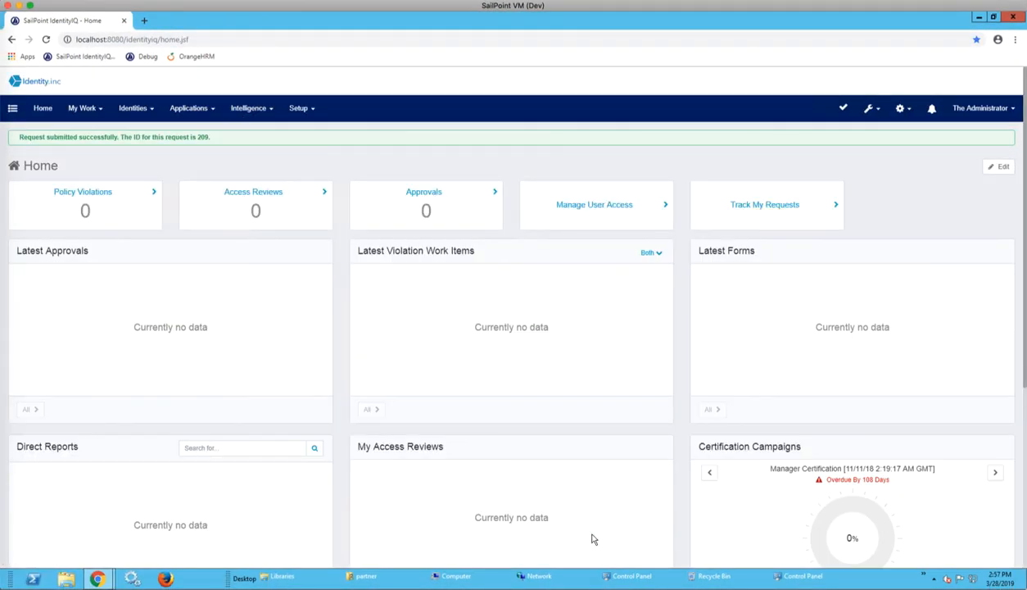
pyautogui.click(807, 229)
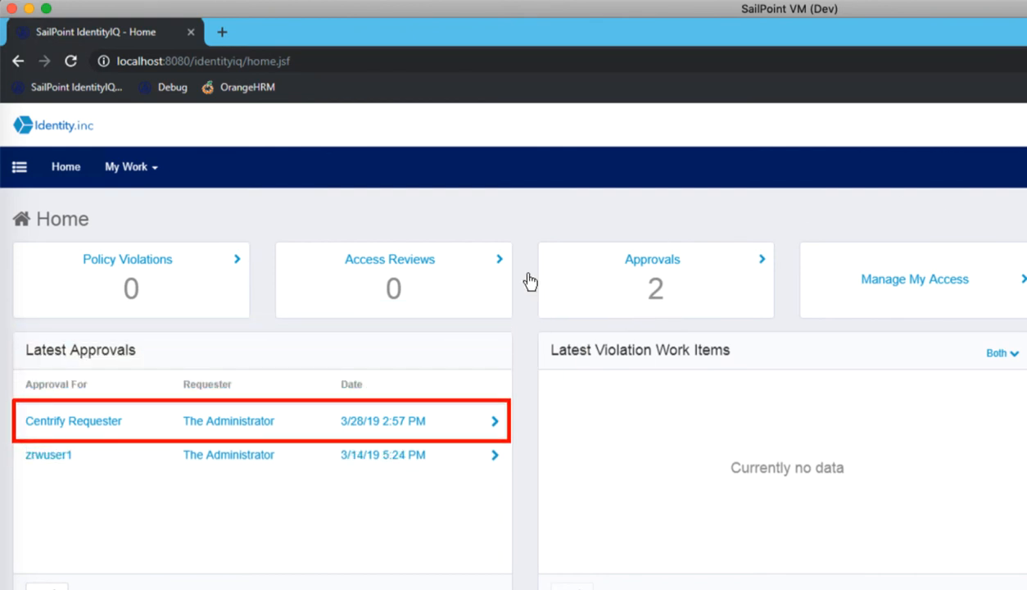
# - Open the approver's pending 3/28/19 approval for Centrify Requester and post the item comment "I approve for the time frame requested."
pyautogui.click(264, 421)
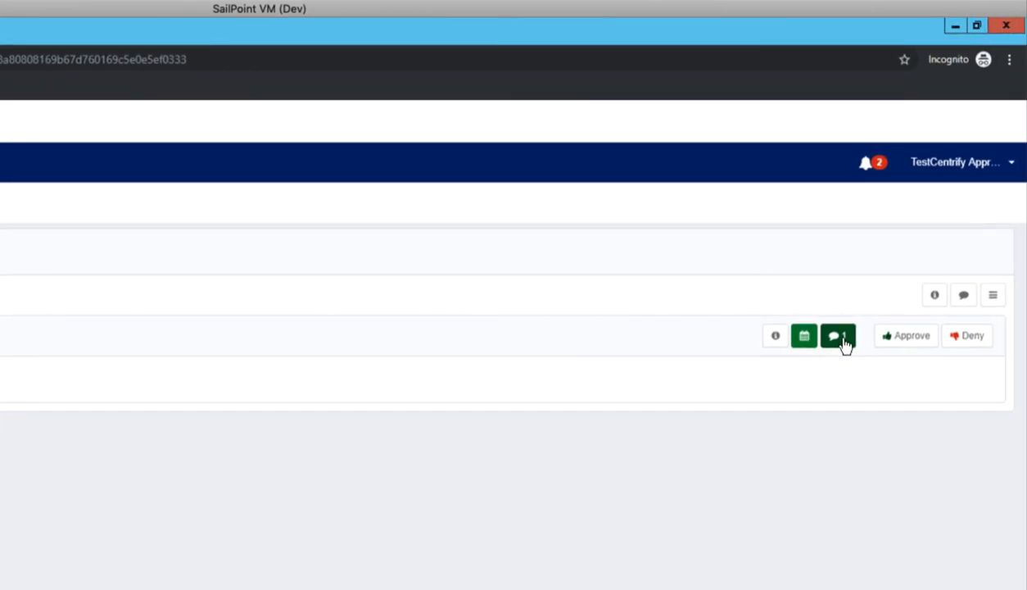
pyautogui.click(837, 336)
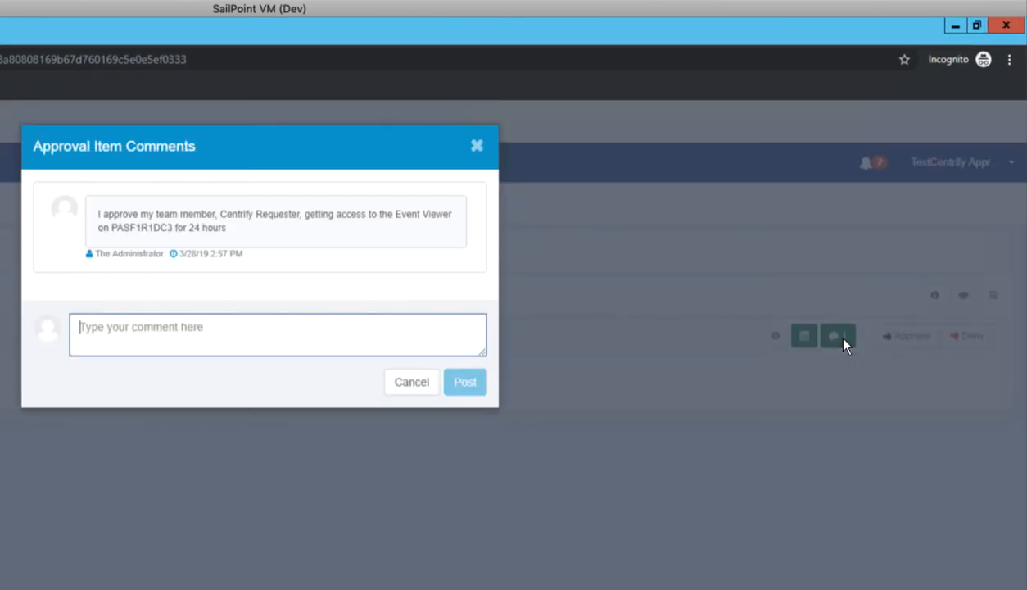
pyautogui.write('I approve for the time frame requested.')
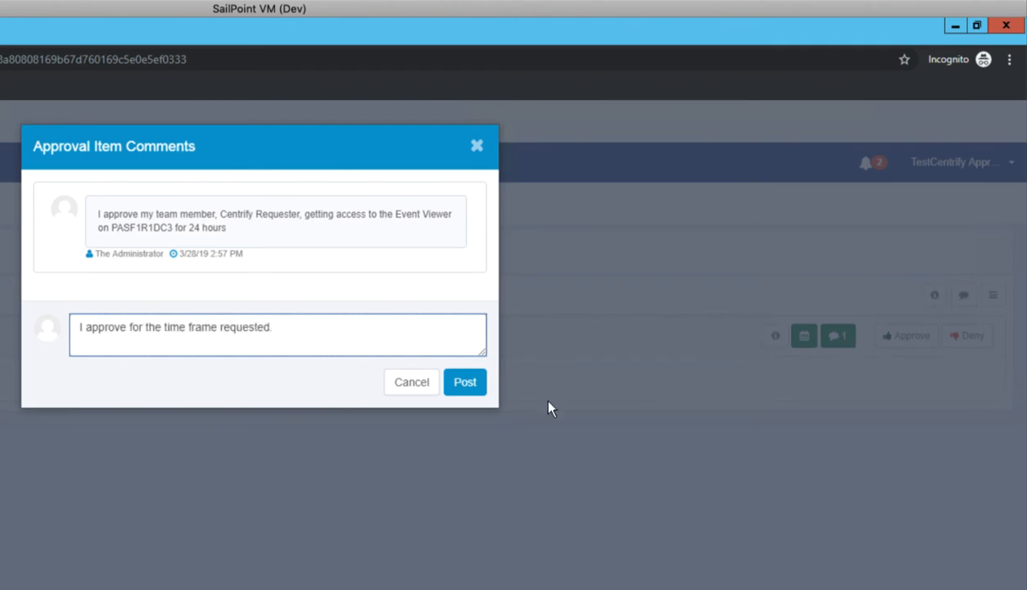
pyautogui.click(462, 385)
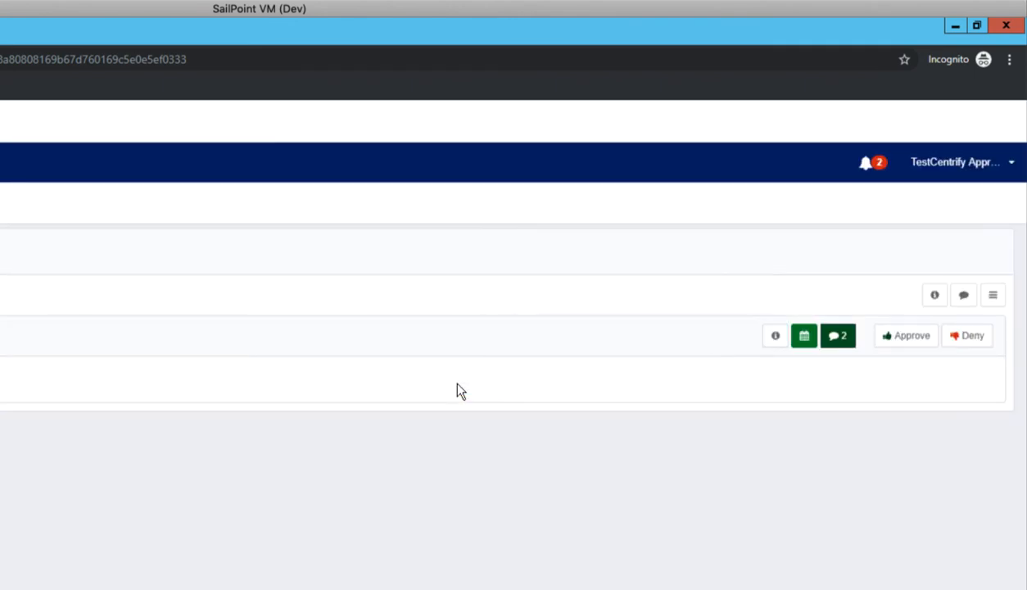
# - Approve the Win Event Viewer entitlement item for Centrify Requester and complete the approval
pyautogui.click(910, 337)
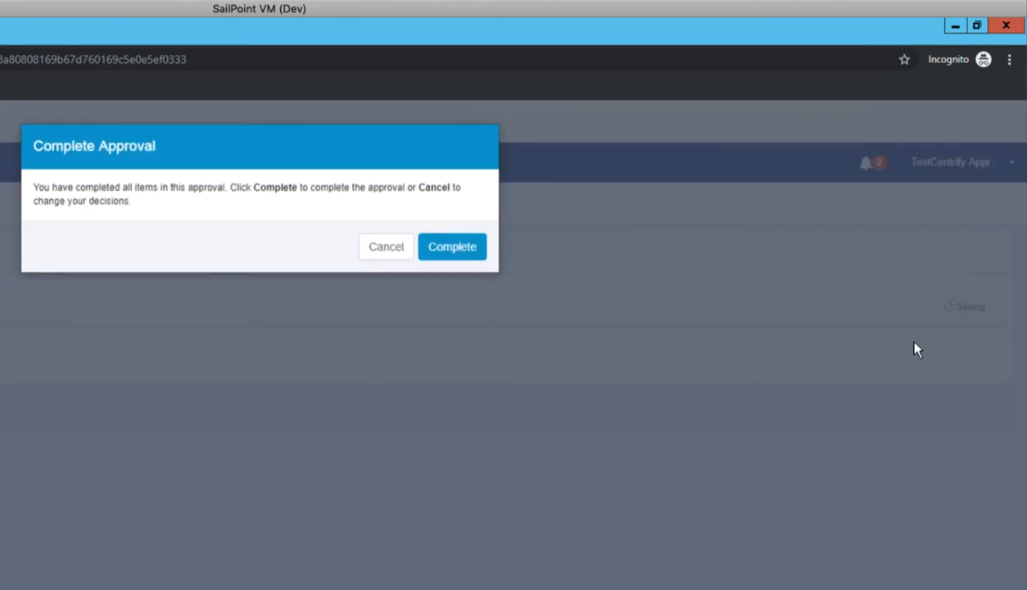
pyautogui.click(480, 257)
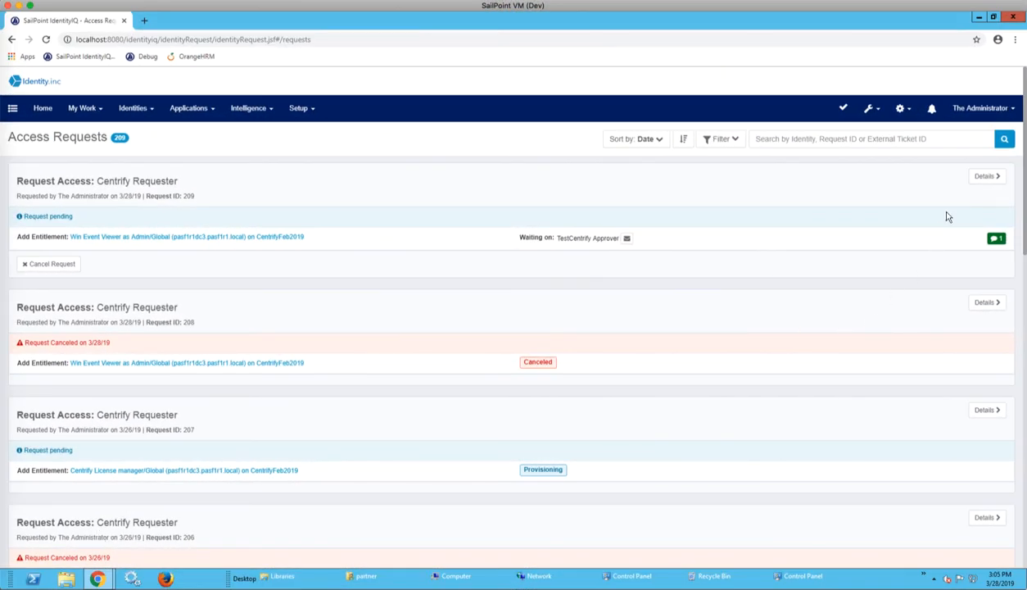
# - Open the details of the latest Centrify Requester access request and review its approval status, provisioning status and interactions
pyautogui.click(979, 177)
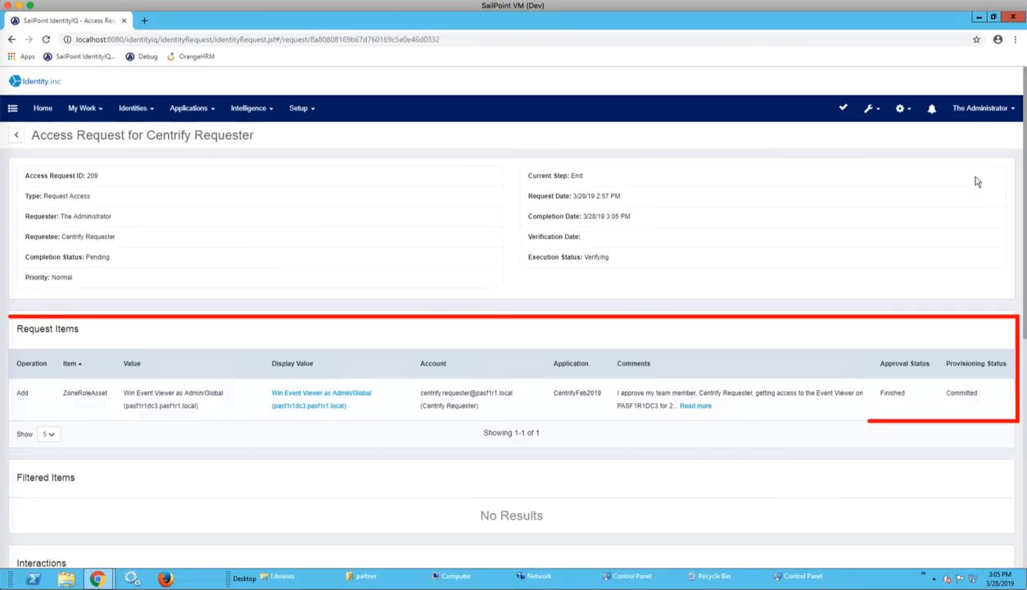
pyautogui.scroll(-2, 663, 255)
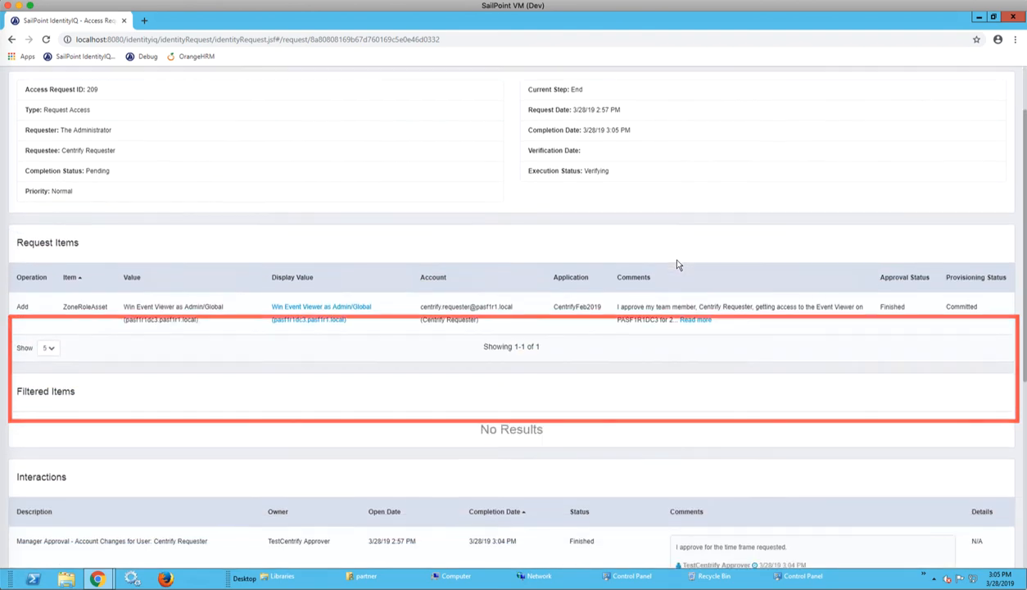
pyautogui.scroll(-3, 676, 263)
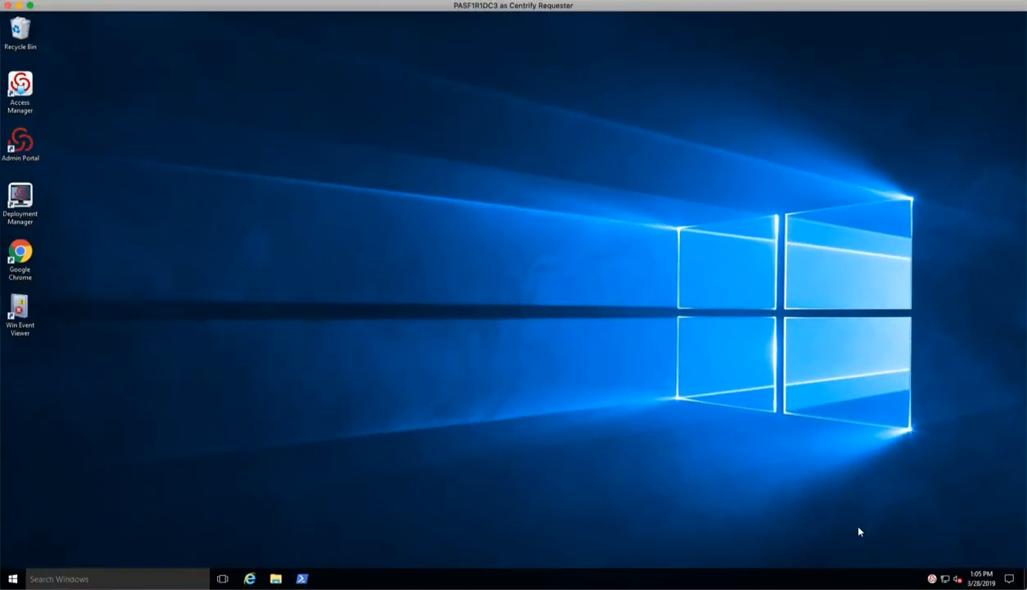
# - Switch to the PASF1R1DC3 desktop, check Centrify Requester's effective roles in Centrify Authorization Center, and close it
pyautogui.rightClick(931, 579)
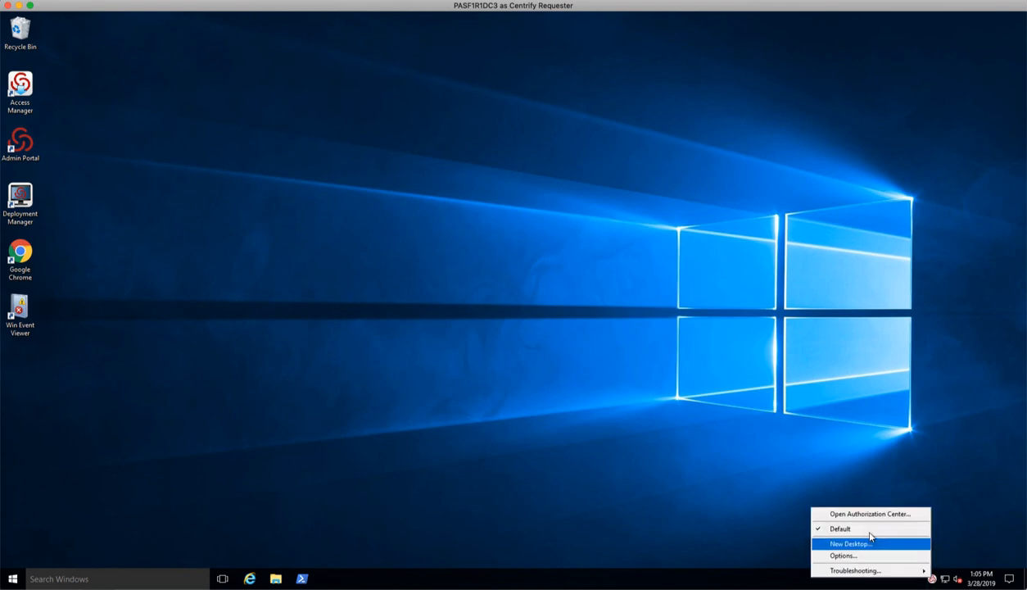
pyautogui.click(869, 513)
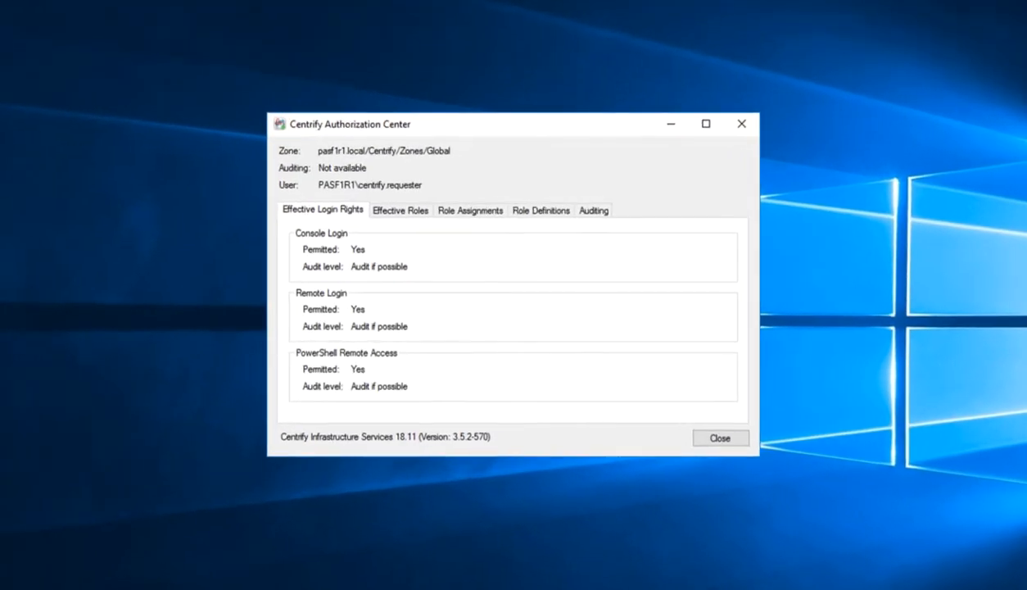
pyautogui.click(445, 235)
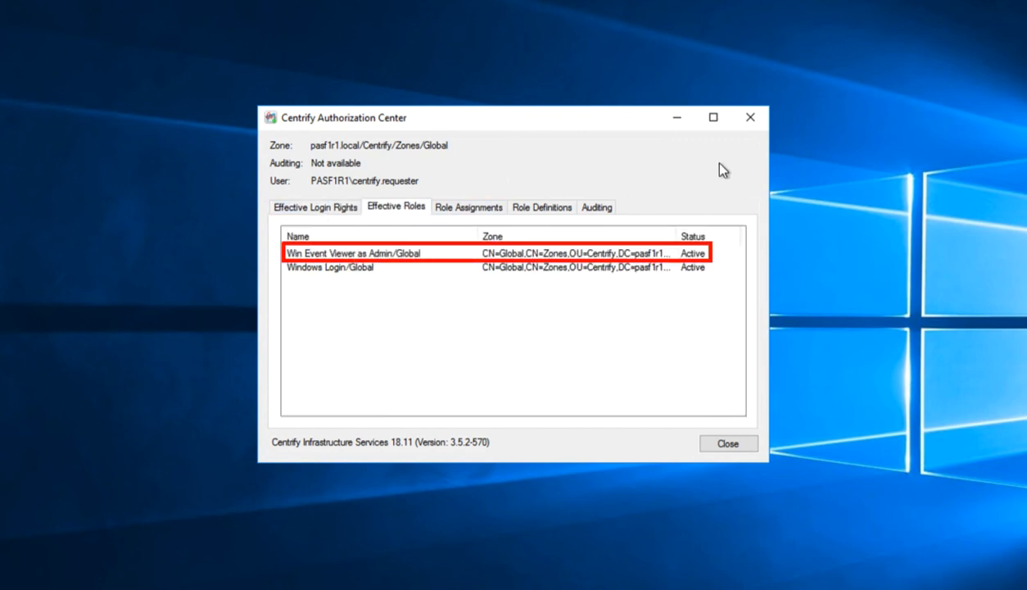
pyautogui.click(751, 117)
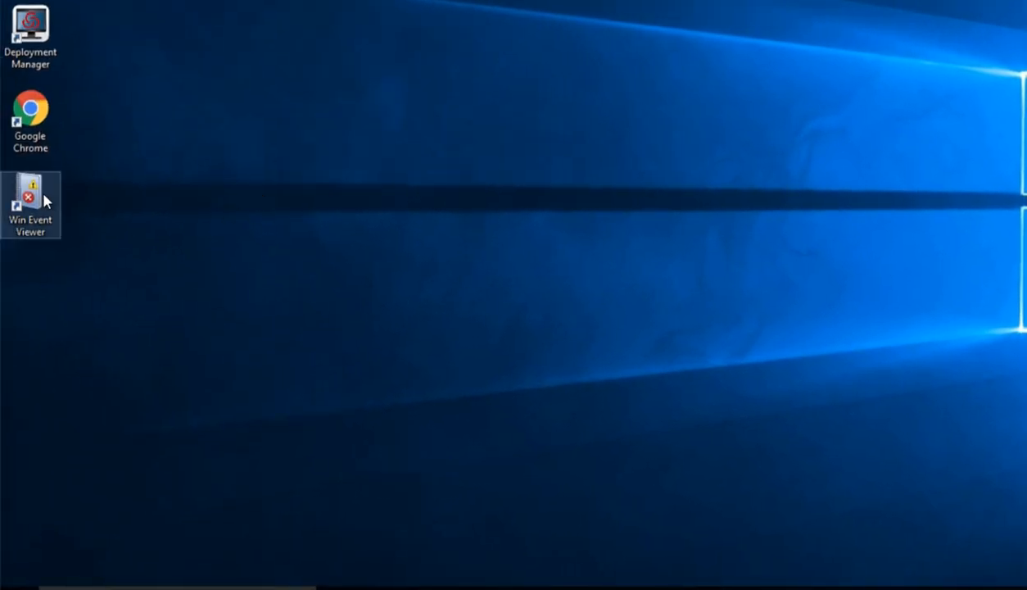
# - Run Win Event Viewer with privilege, maximize its window, and open the Security log under Windows Logs
pyautogui.rightClick(43, 195)
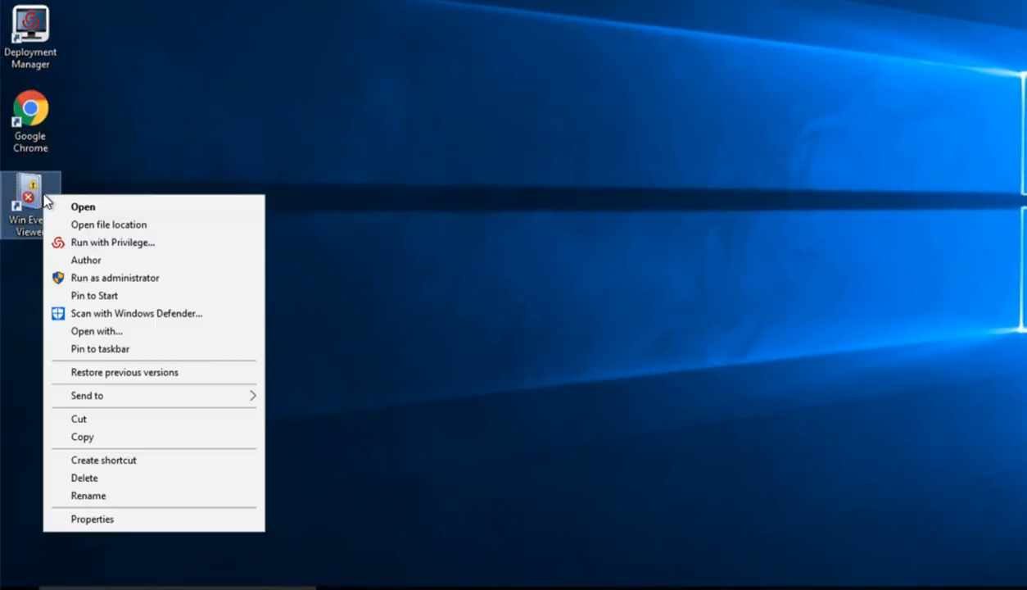
pyautogui.click(153, 244)
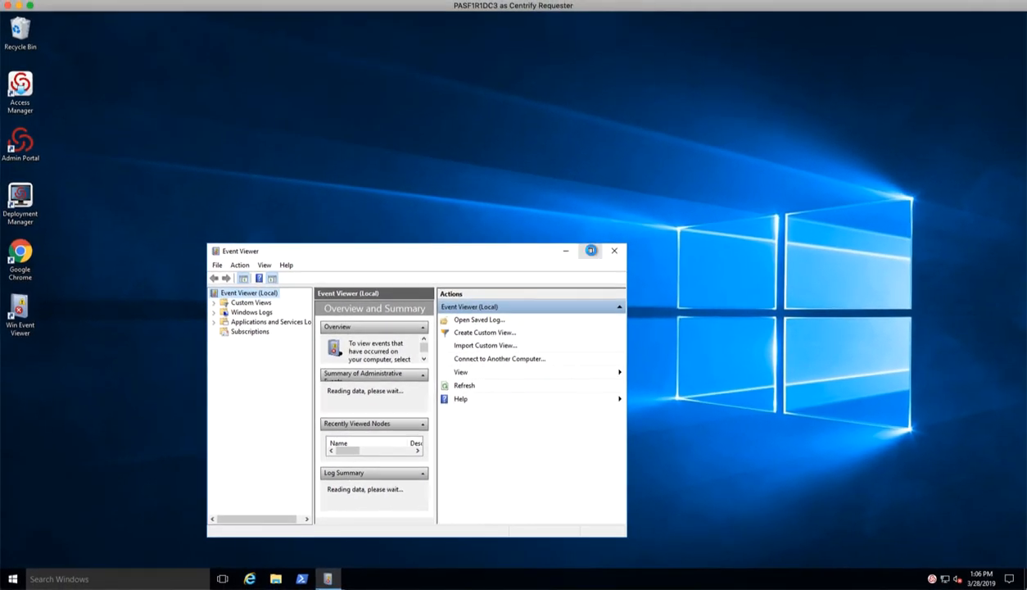
pyautogui.click(720, 189)
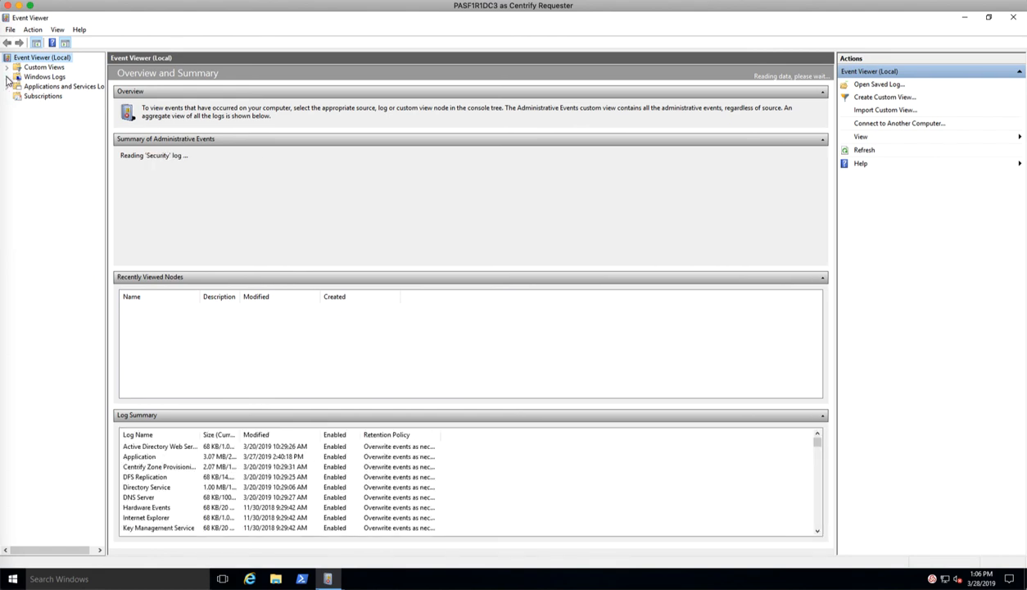
pyautogui.click(6, 77)
pyautogui.click(30, 97)
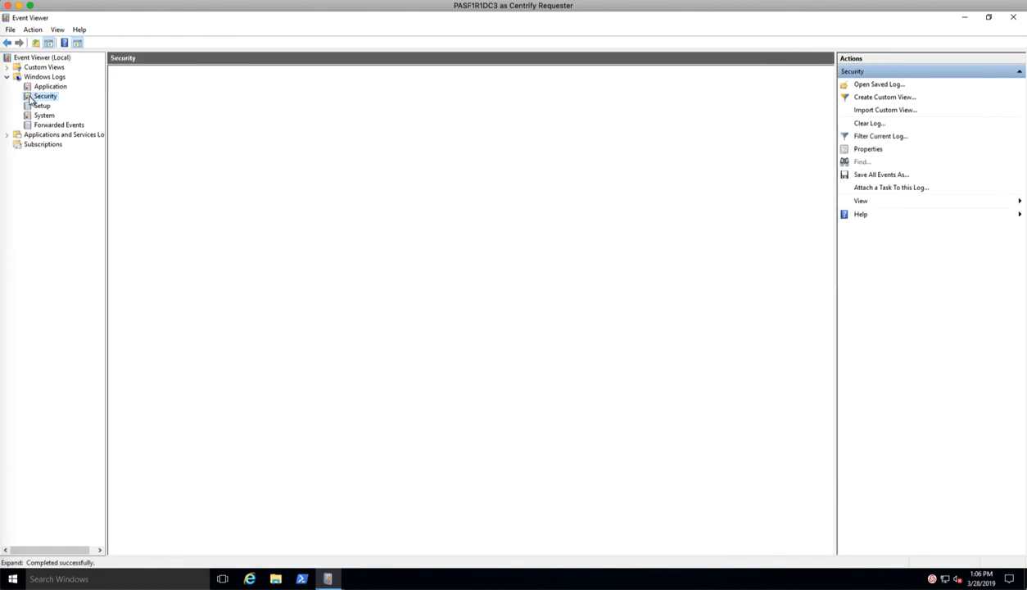